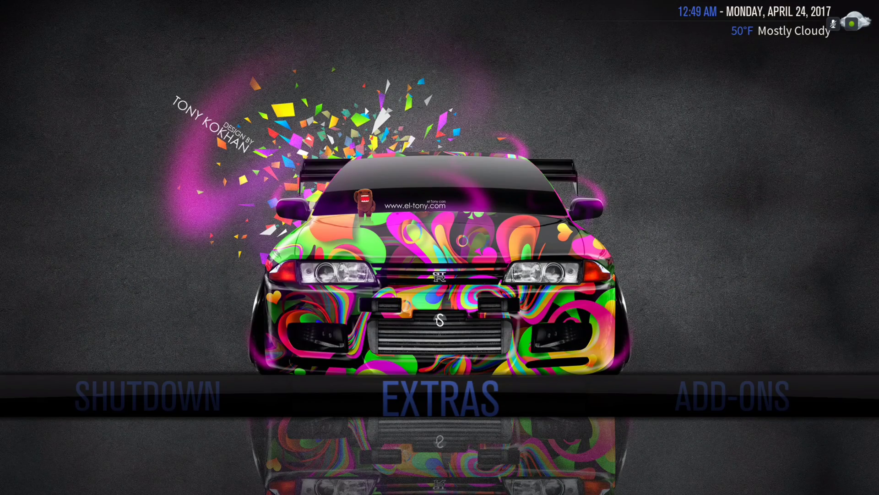
key(Up)
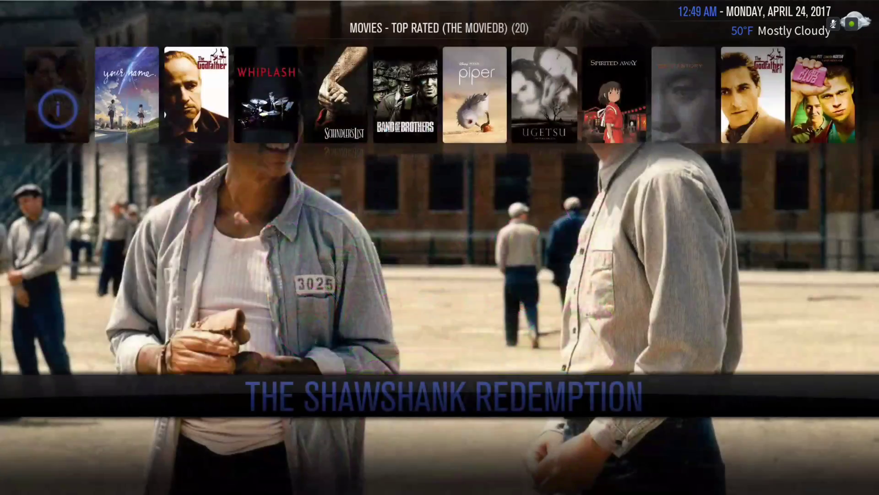
key(Right)
key(Right)
key(Right)
key(Right)
key(Right)
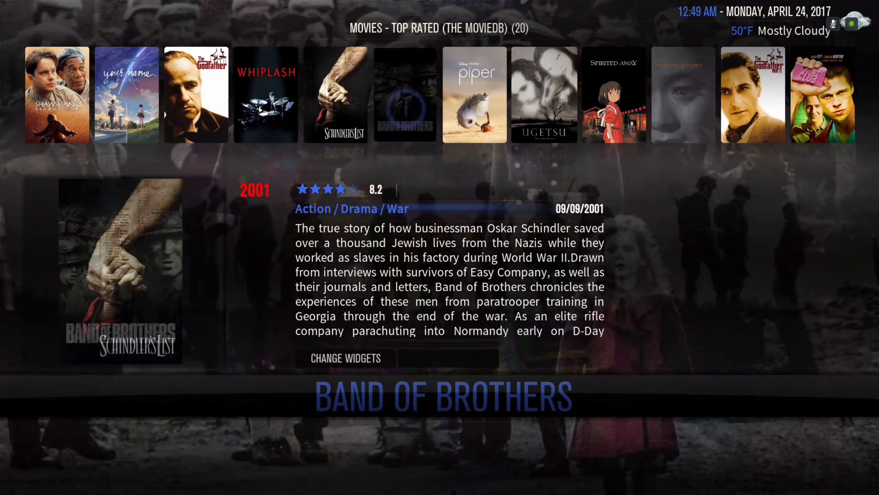
key(Right)
key(Right)
key(Right)
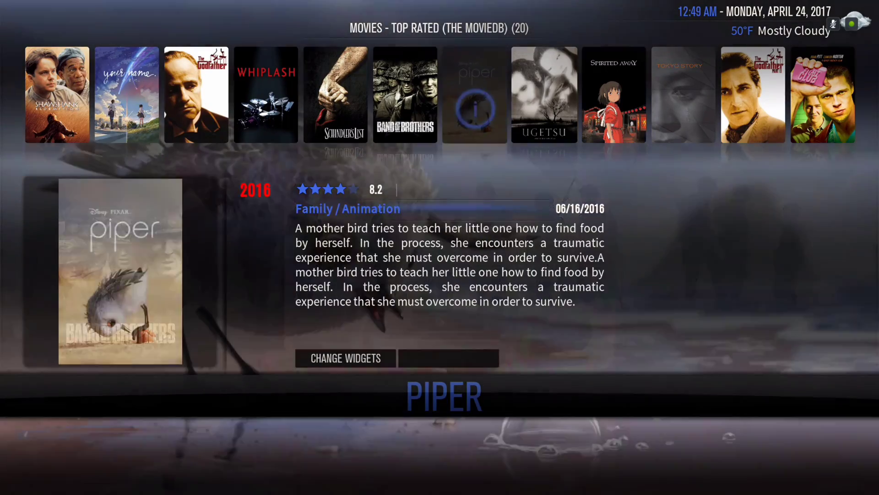
key(Right)
key(Left)
key(Left)
key(Left)
key(Left)
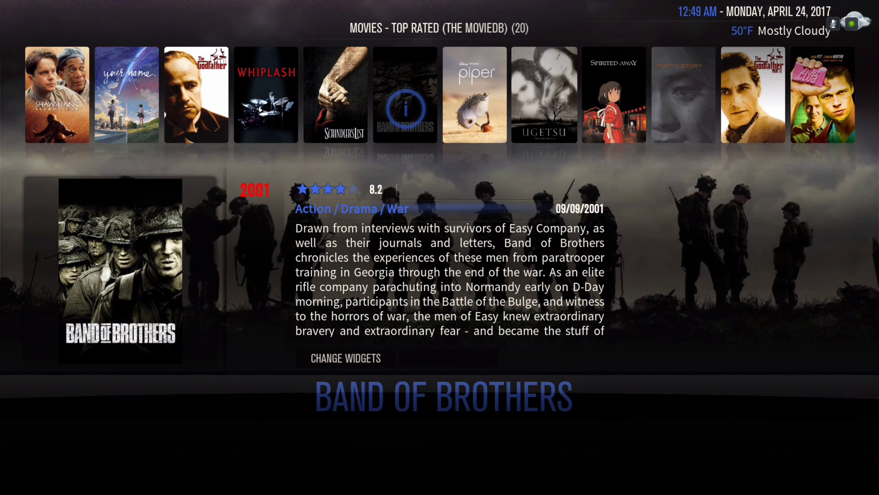
key(Down)
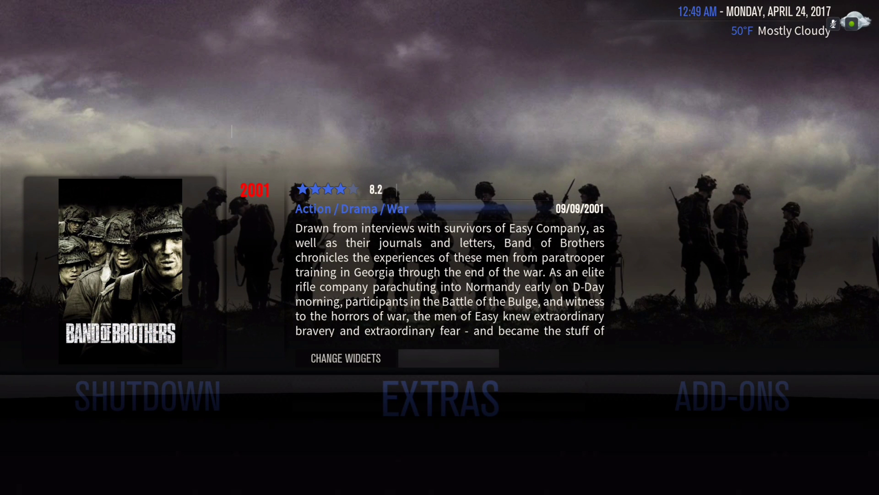
key(Down)
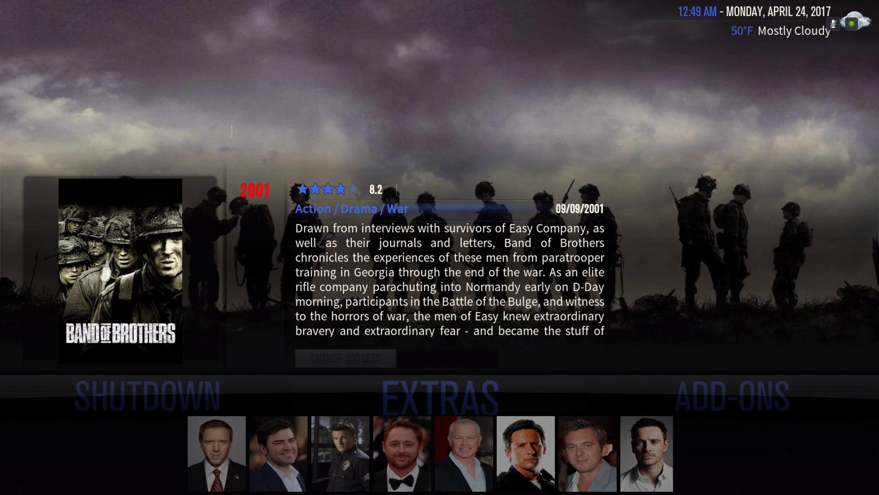
key(Up)
key(Down)
key(Down)
key(Right)
key(Right)
key(Left)
key(Left)
key(Left)
key(Left)
key(Left)
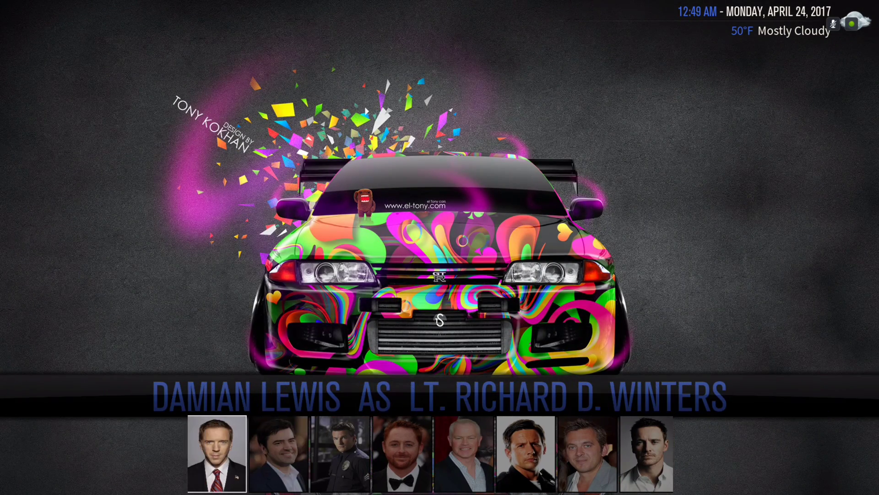
key(Right)
key(Right)
key(Right)
key(Right)
key(Left)
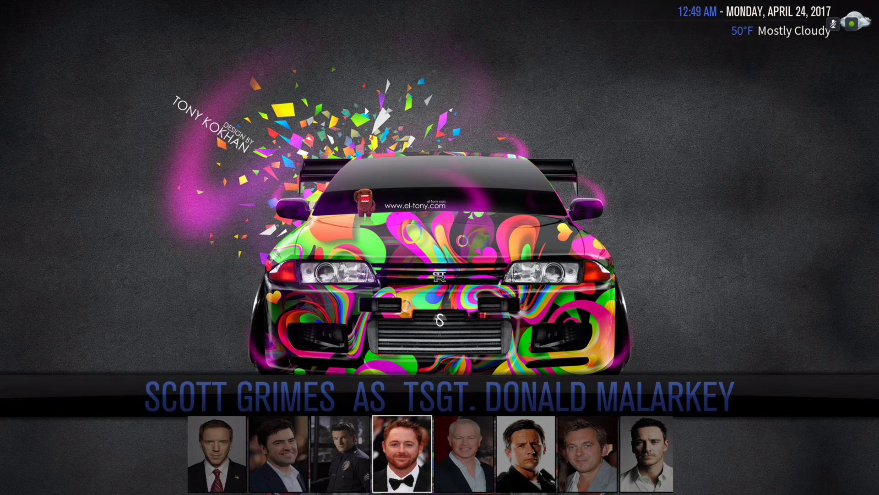
key(Return)
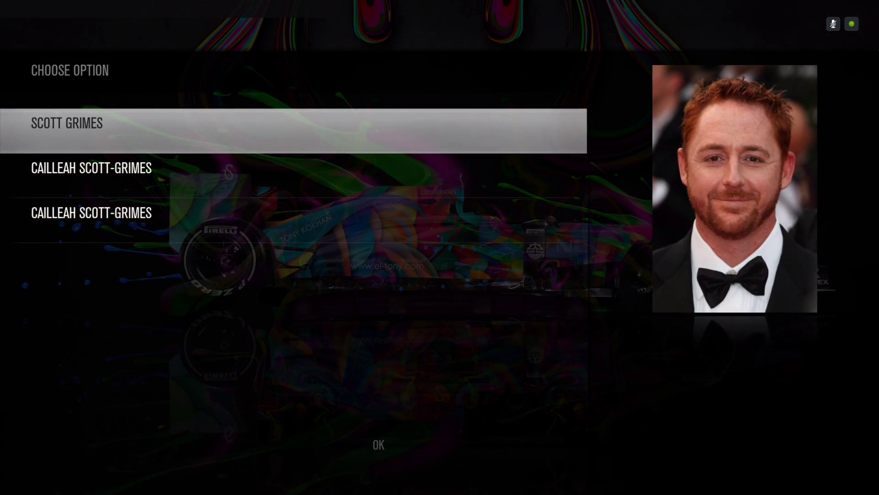
key(Down)
key(Up)
key(Return)
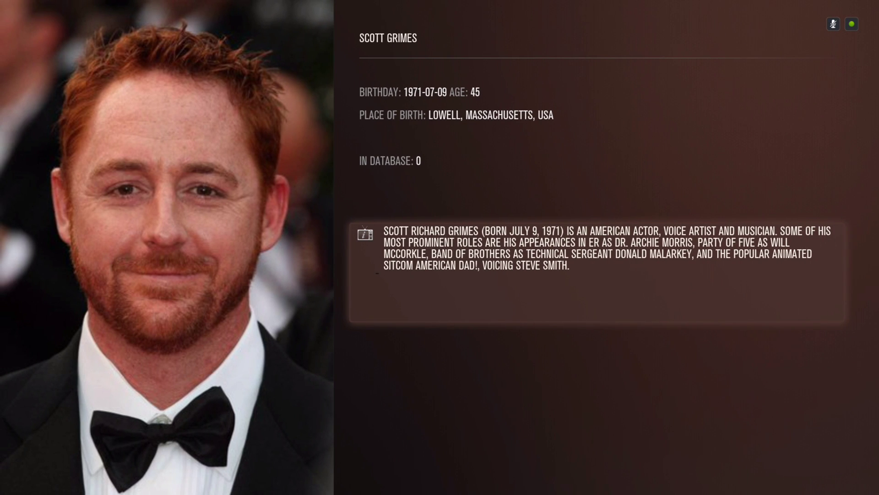
key(Escape)
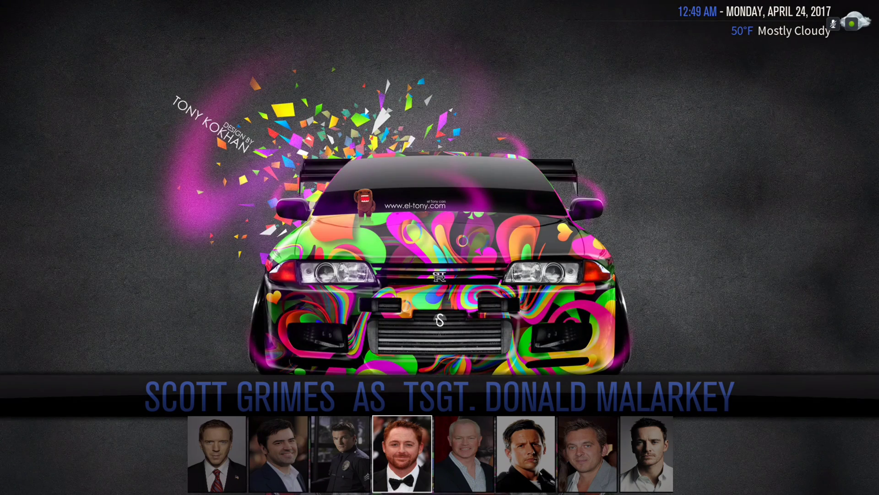
key(Escape)
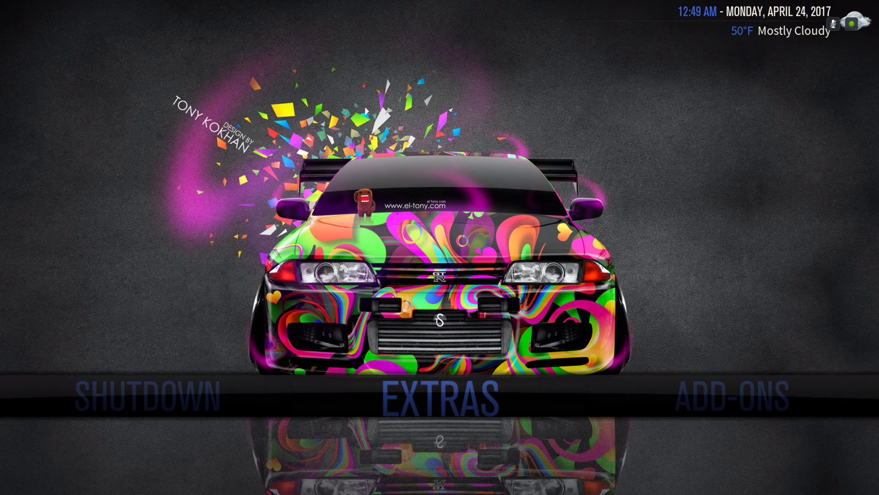
Browse the add-on categories under ADD-ONS on the home menu, then close that row
key(Right)
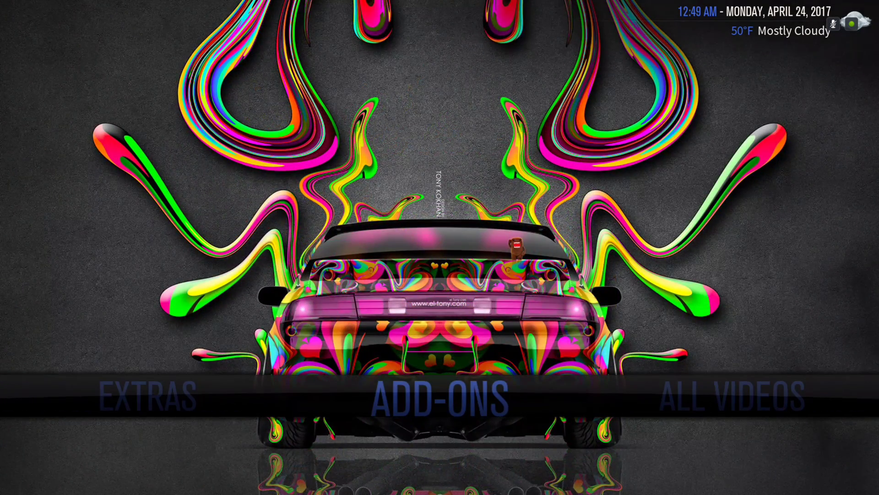
key(Down)
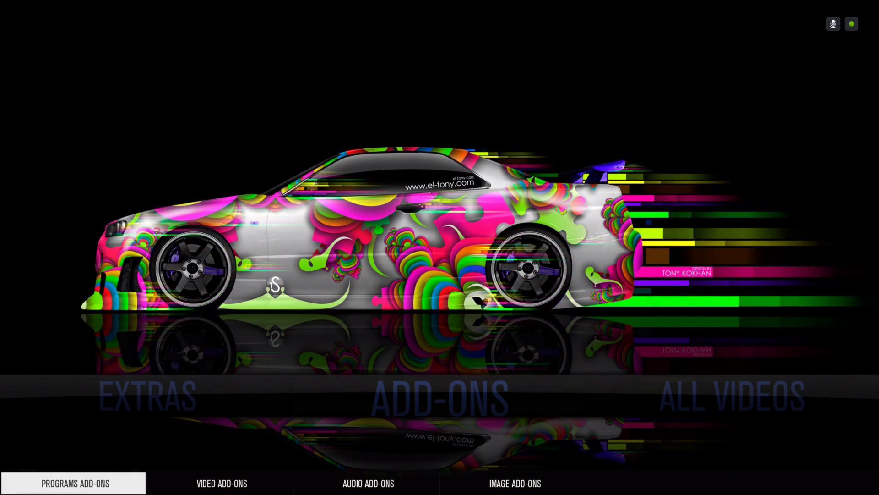
key(Right)
key(Right)
key(Right)
key(Left)
key(Left)
key(Left)
key(Down)
key(Down)
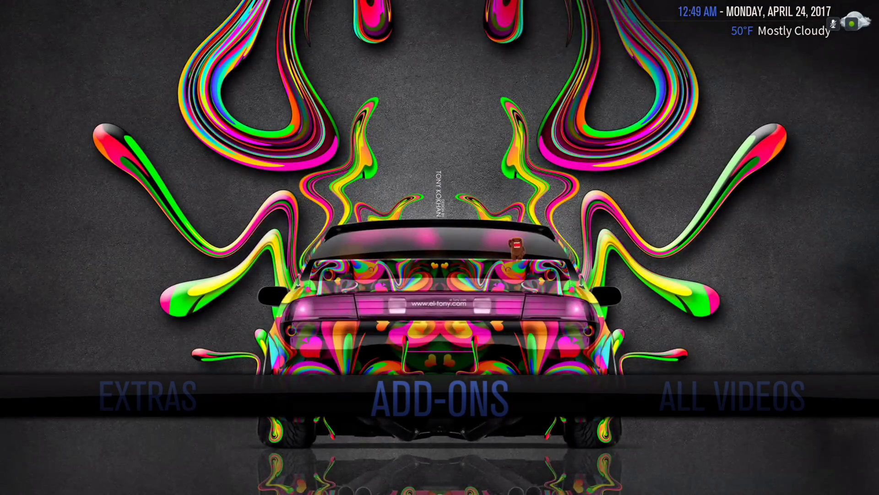
Browse the ALL VIDEOS add-on shortcuts (Phoenix, SALTS HD Lite, SALTS) and launch BOB
key(Right)
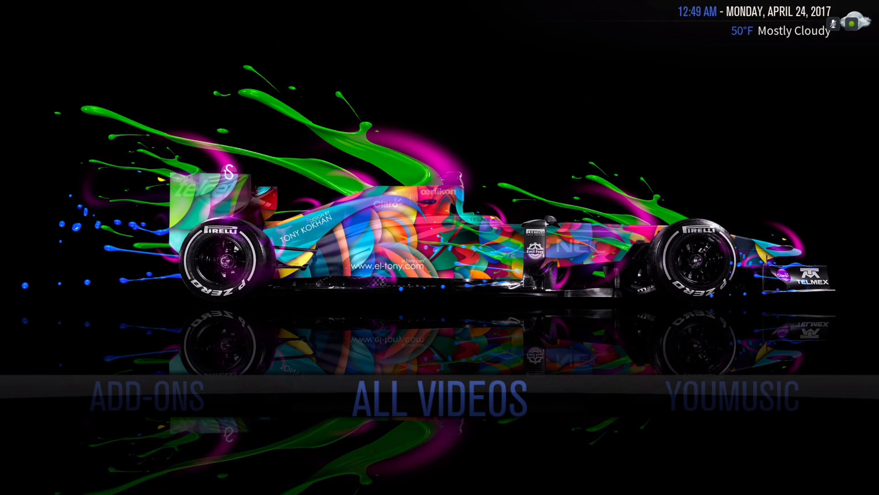
key(Down)
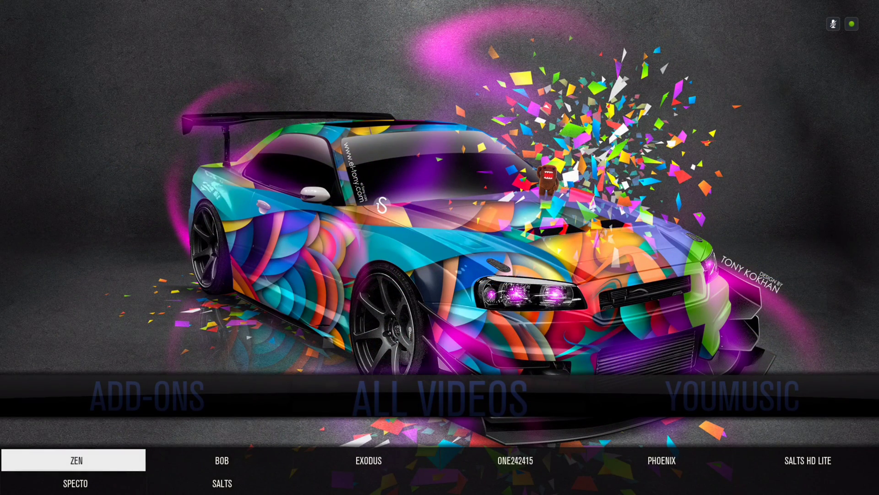
key(Right)
key(Right)
key(Right)
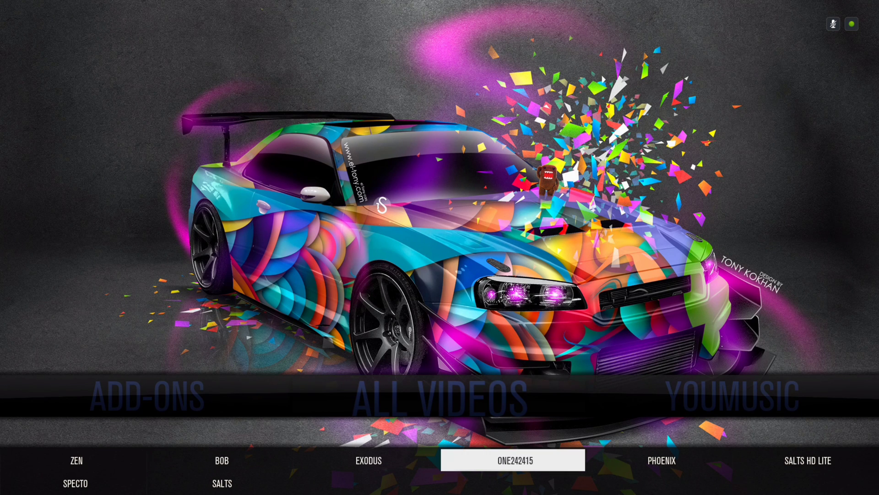
key(Right)
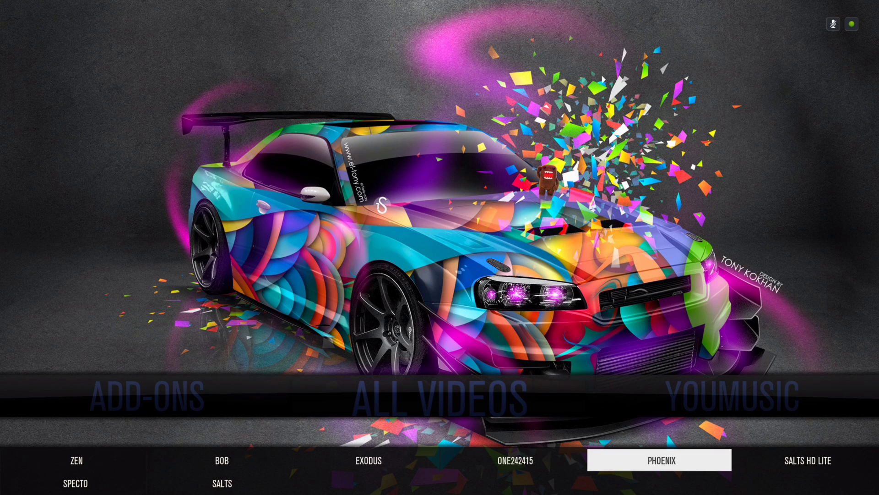
key(Right)
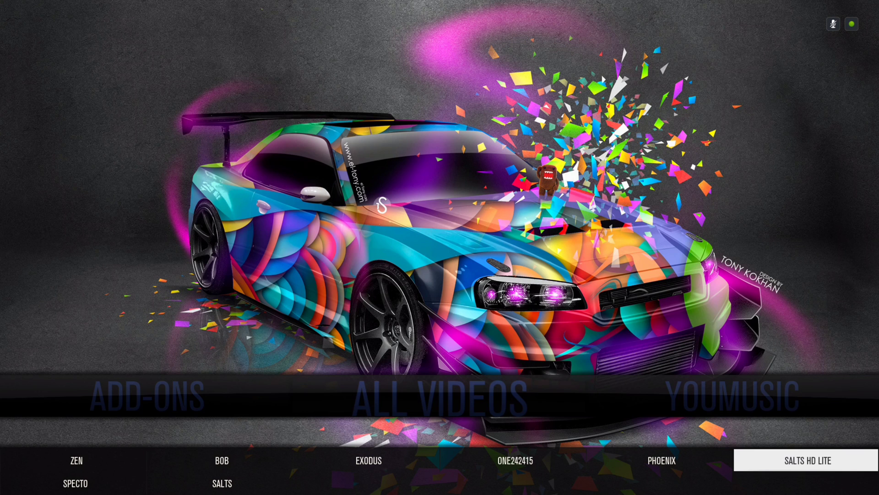
key(Left)
key(Left)
key(Left)
key(Left)
key(Left)
key(Down)
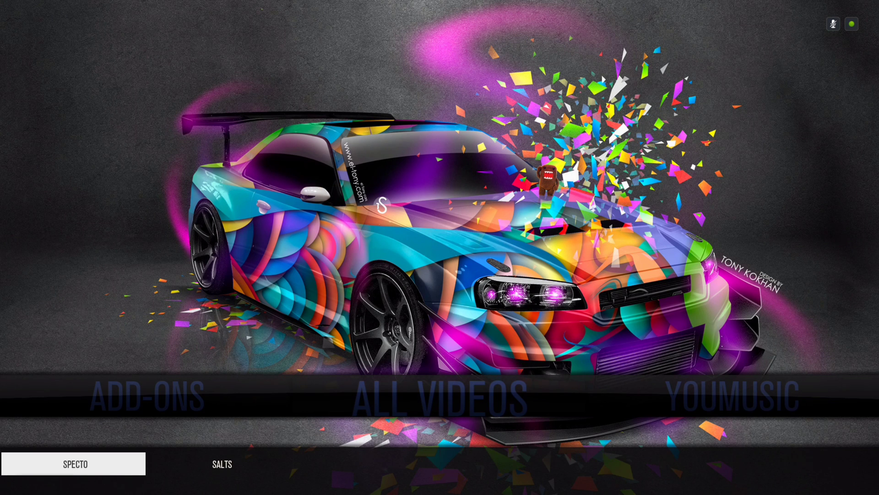
key(Right)
key(Up)
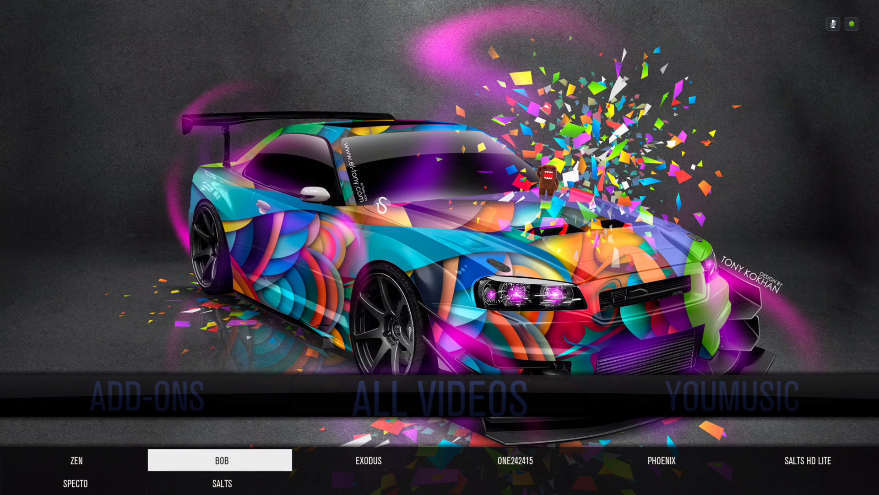
key(Return)
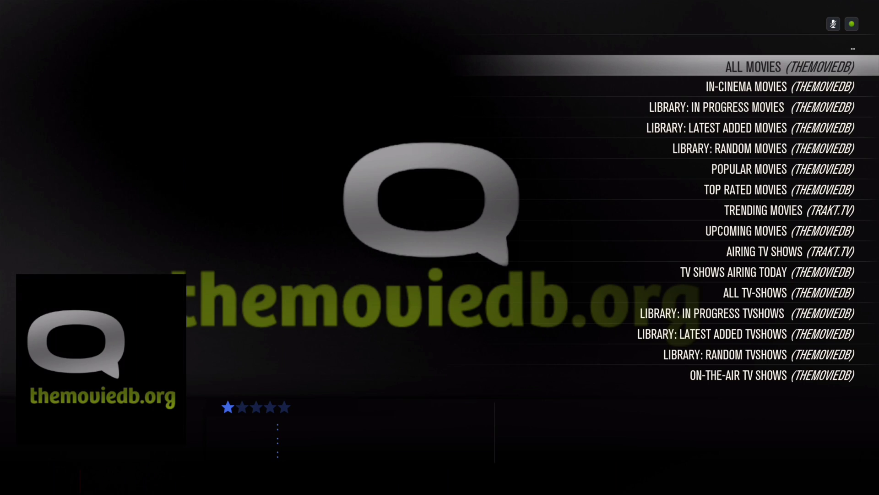
Open All TV-Shows and browse from The Walking Dead down to The Sopranos
key(Down)
key(Down)
key(Down)
key(Down)
key(Down)
key(Down)
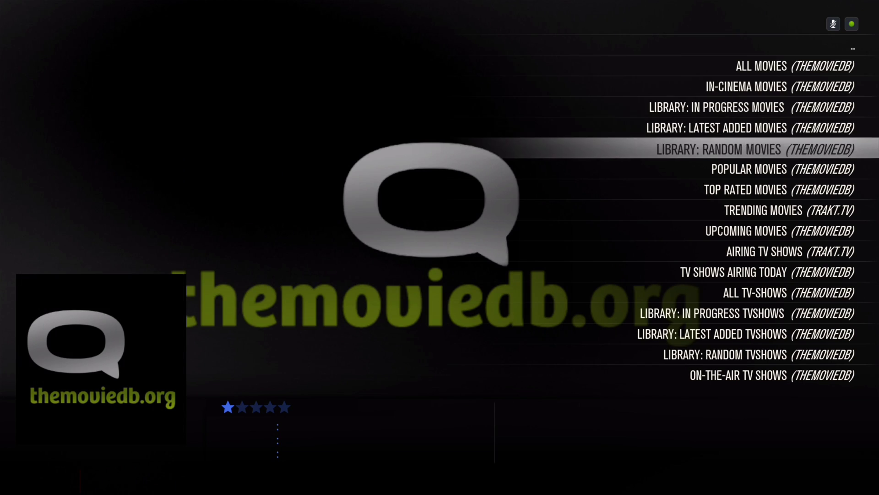
key(Down)
key(Down)
key(Down)
key(Down)
key(Down)
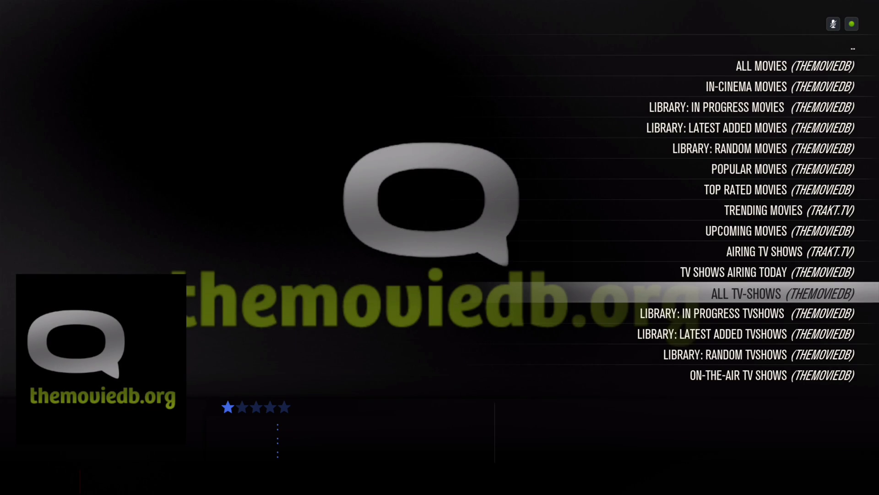
key(Return)
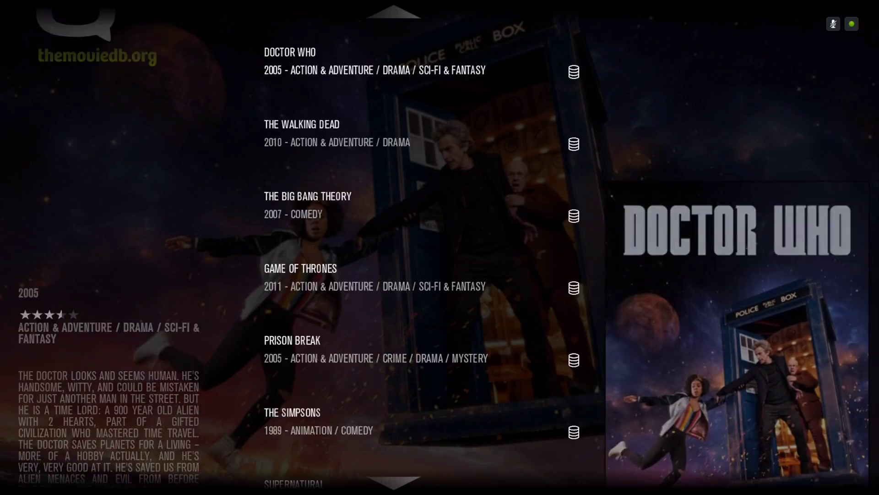
key(Down)
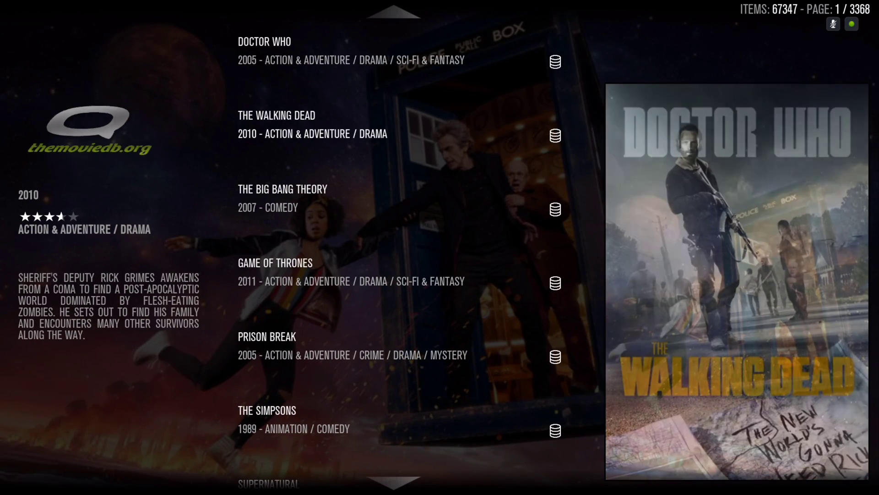
key(Down)
key(Down)
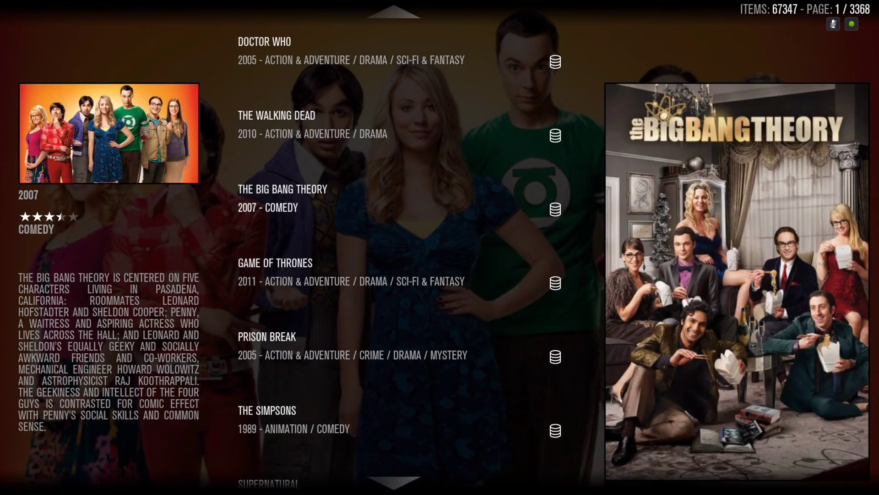
key(Down)
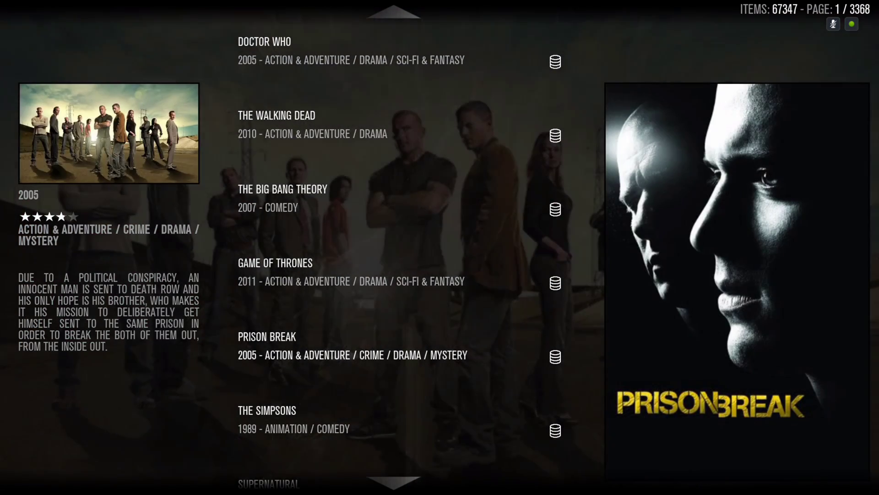
key(Down)
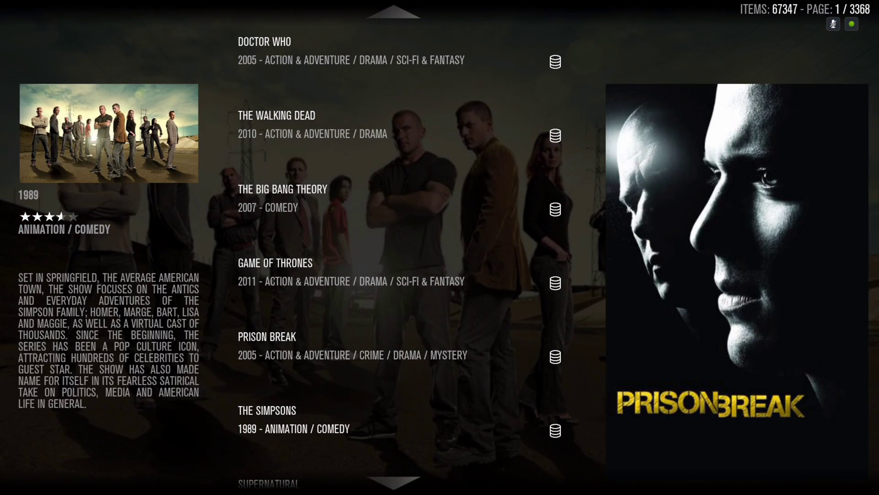
key(Down)
key(Down)
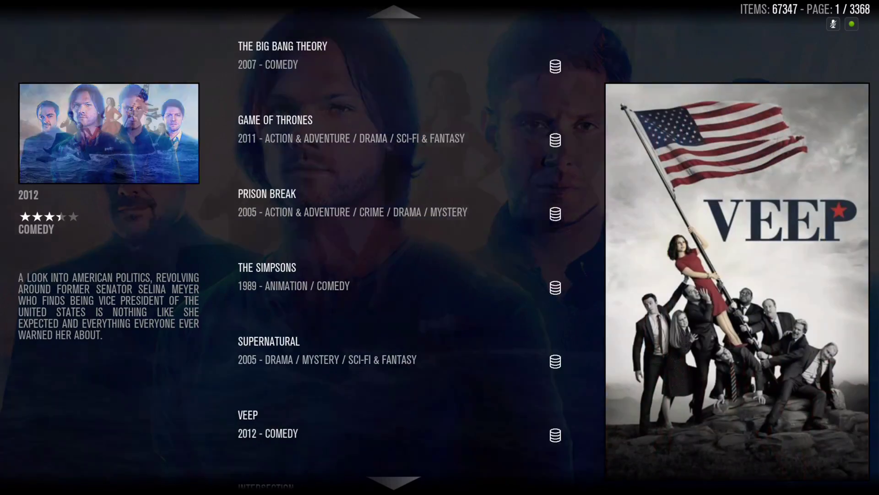
key(Down)
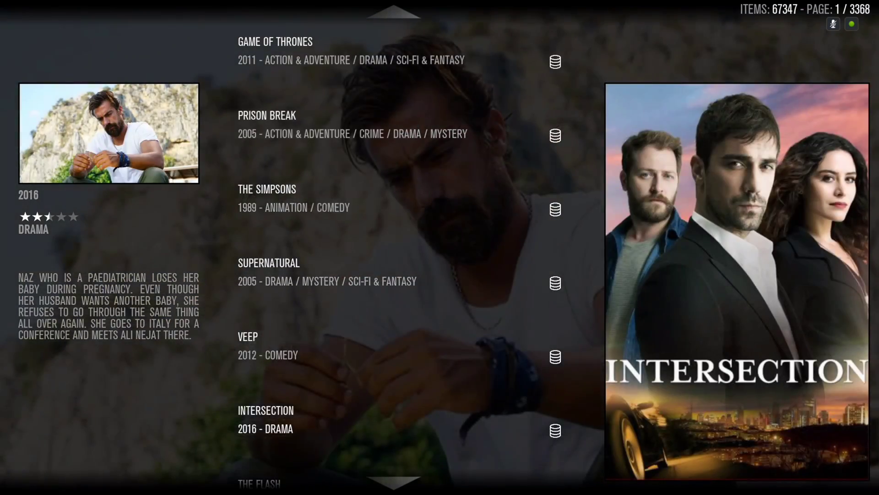
key(Down)
key(Down)
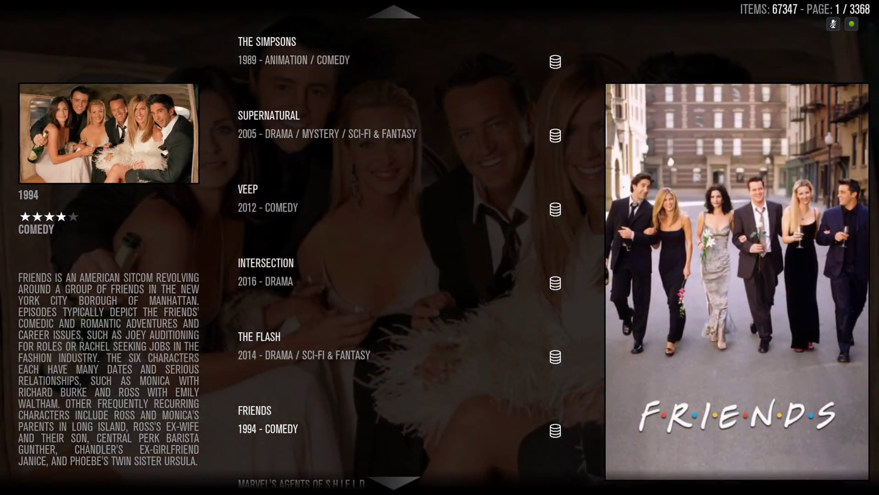
key(Down)
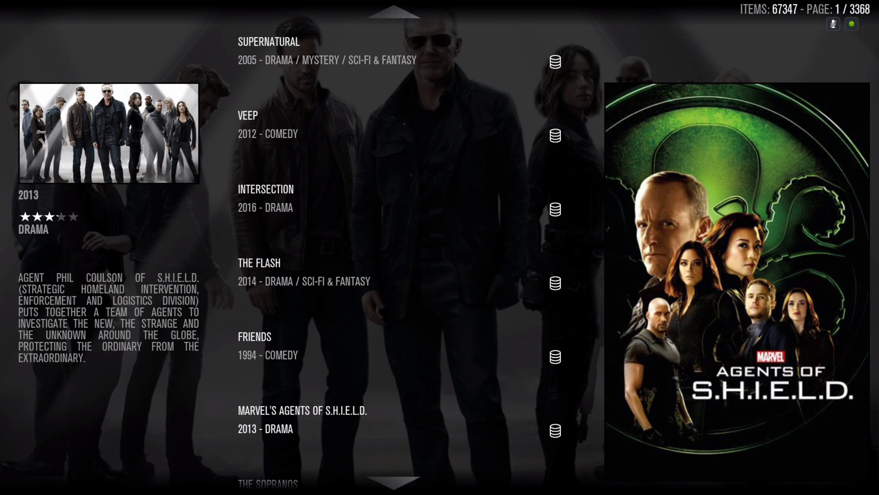
key(Down)
In the side options panel, toggle TYPE to MOVIE and return to the movie list
key(Left)
key(Down)
key(Up)
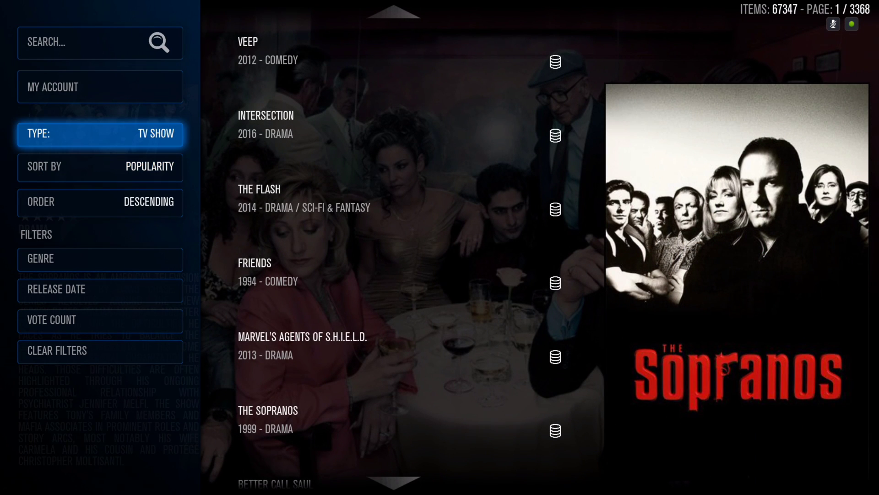
key(Return)
key(Right)
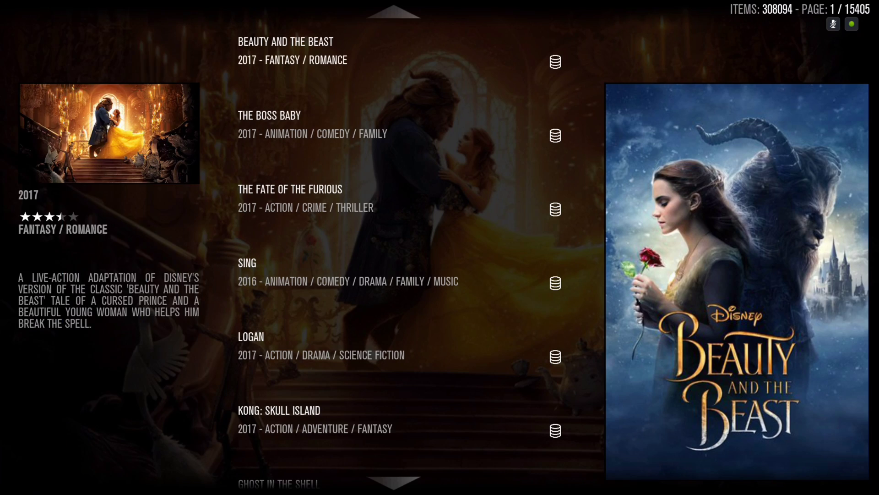
key(Down)
key(Down)
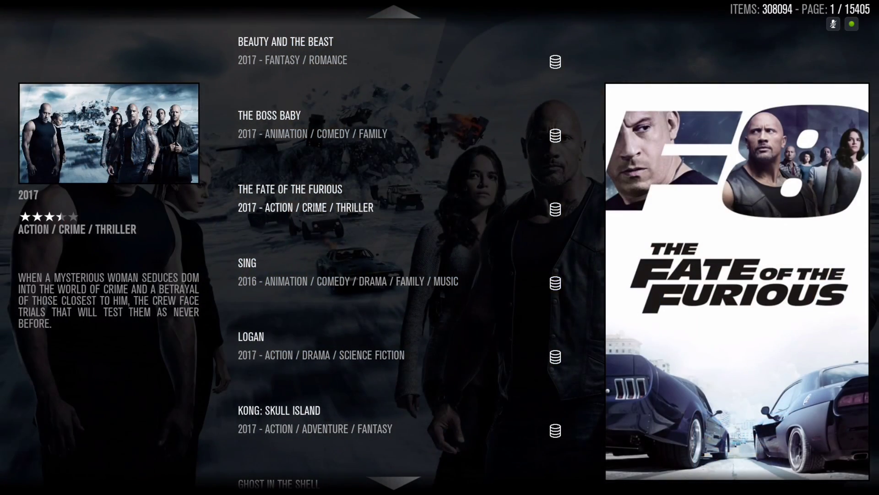
Return home, browse YouMusic's categories like New Music This Week, then open Specto
key(BackSpace)
key(BackSpace)
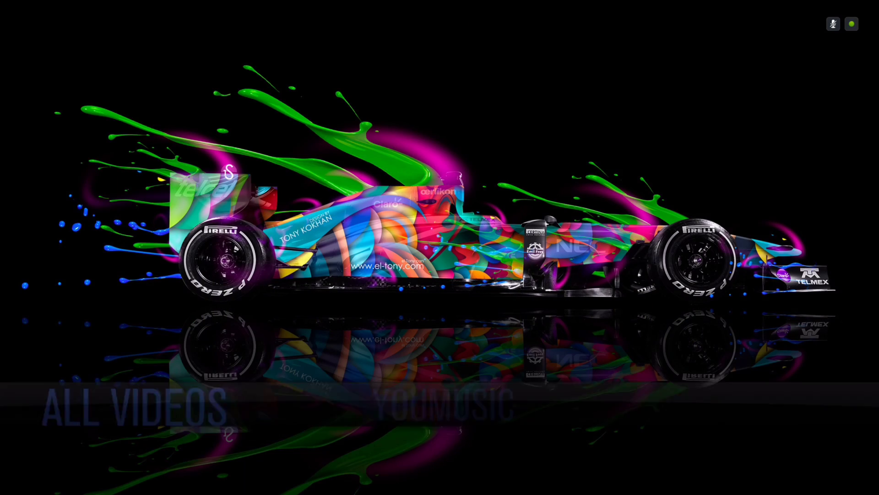
key(Right)
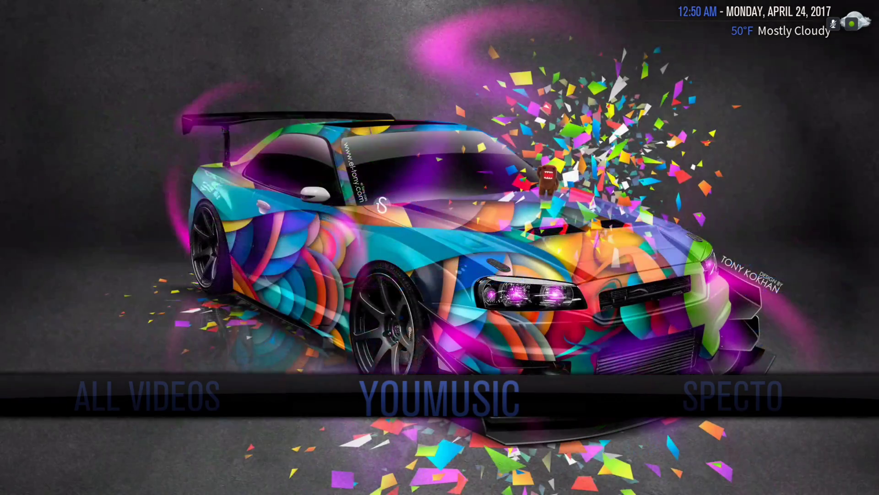
key(Return)
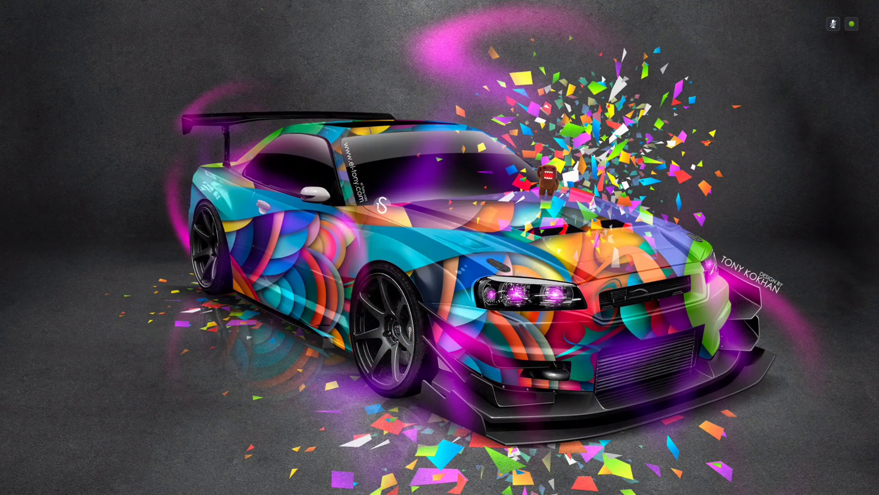
key(Down)
key(Down)
key(Down)
key(Down)
key(Down)
key(Down)
key(Down)
key(Down)
key(Down)
key(Down)
key(Down)
key(Down)
key(Down)
key(Down)
key(Down)
key(Down)
key(Down)
key(Down)
key(Down)
key(Down)
key(Down)
key(Down)
key(Down)
key(Down)
key(Down)
key(Down)
key(Down)
key(Down)
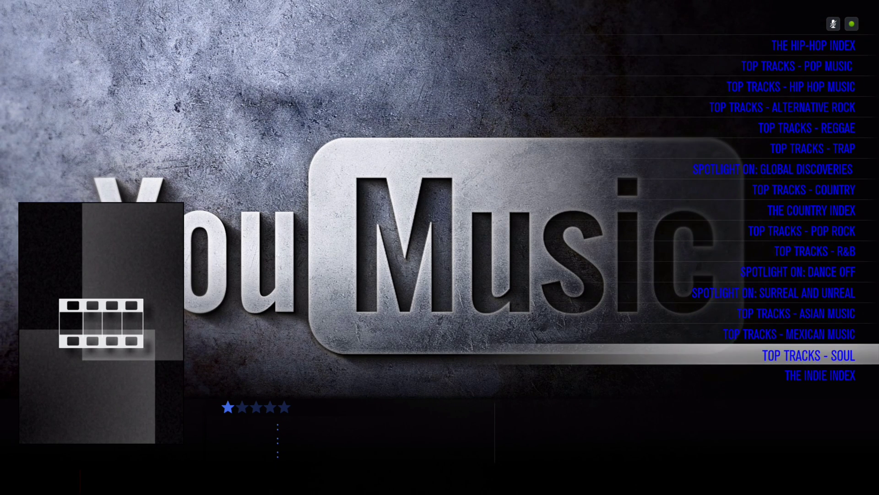
key(Up)
key(Up)
key(Up)
key(Up)
key(Up)
key(BackSpace)
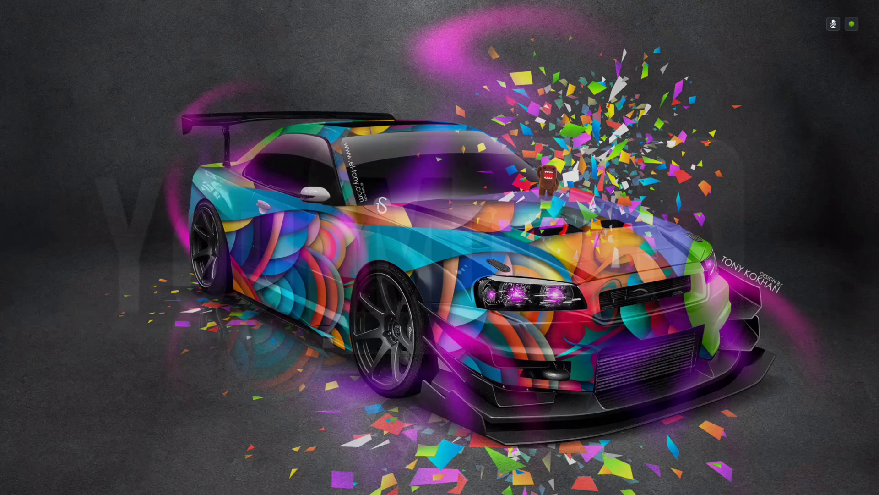
key(Right)
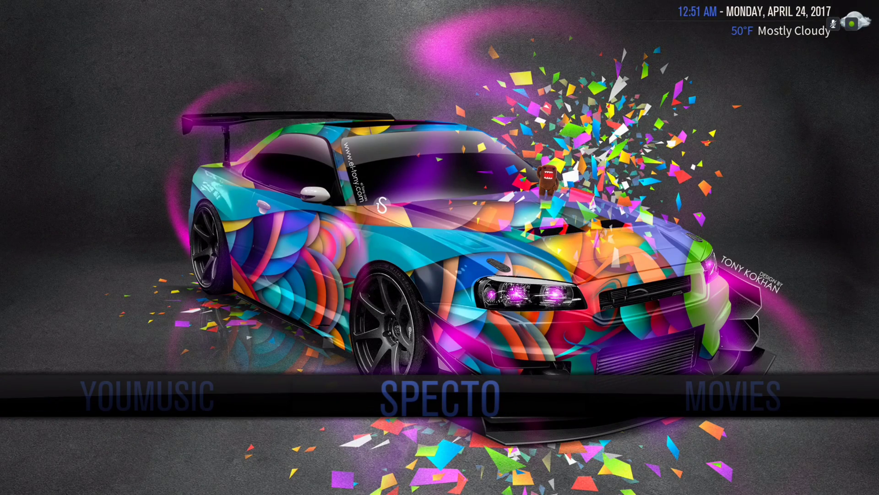
key(Return)
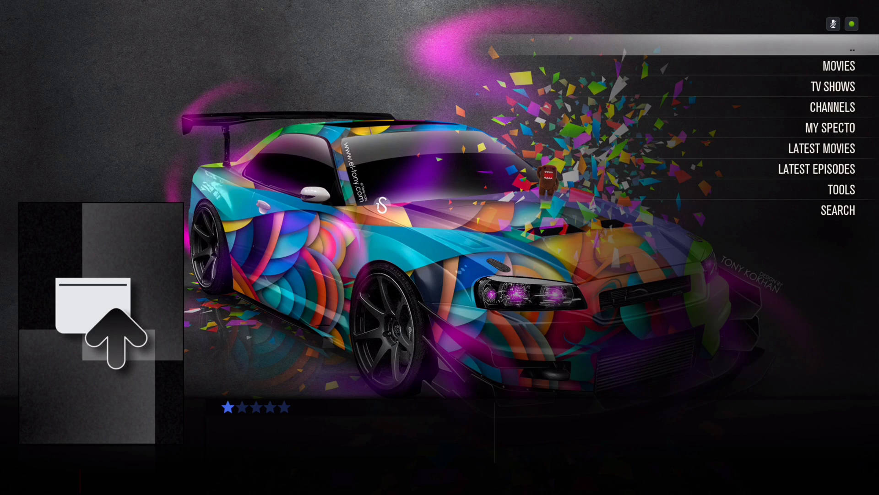
Browse Specto's Movies, TV Shows and Channels entries, then exit to the home screen
key(Down)
key(Down)
key(Up)
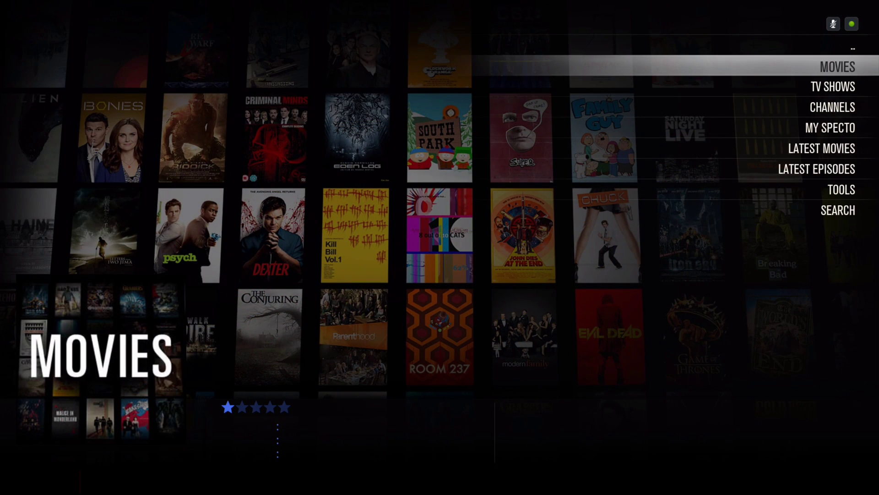
key(Down)
key(Down)
key(Down)
key(Down)
key(Down)
key(Up)
key(Up)
key(Up)
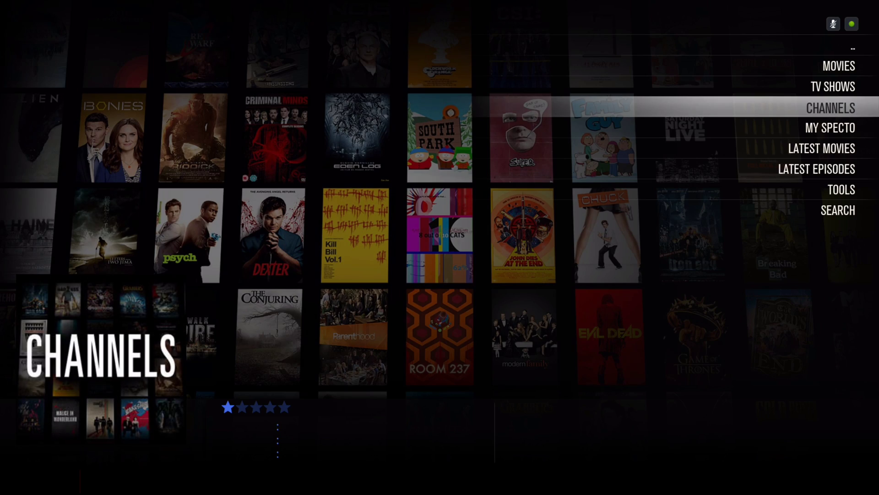
key(Escape)
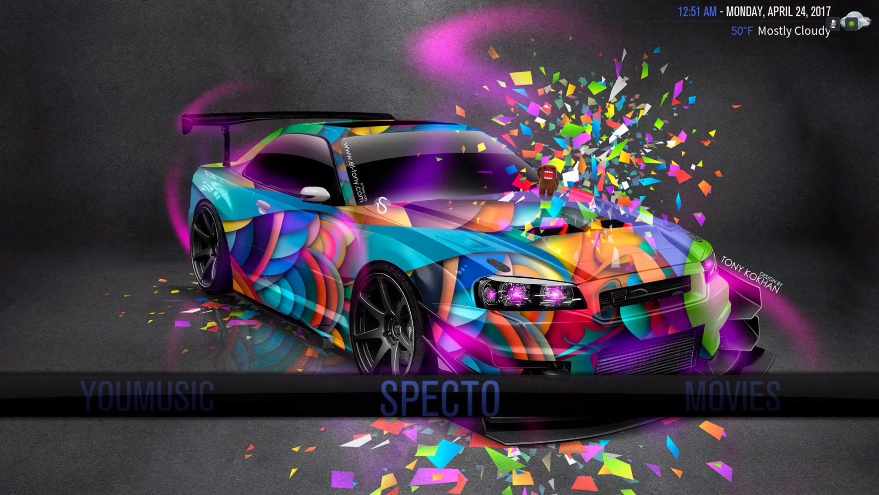
Move along the home menu past Movies, Music and Extras to SETTINGS and open it
key(Right)
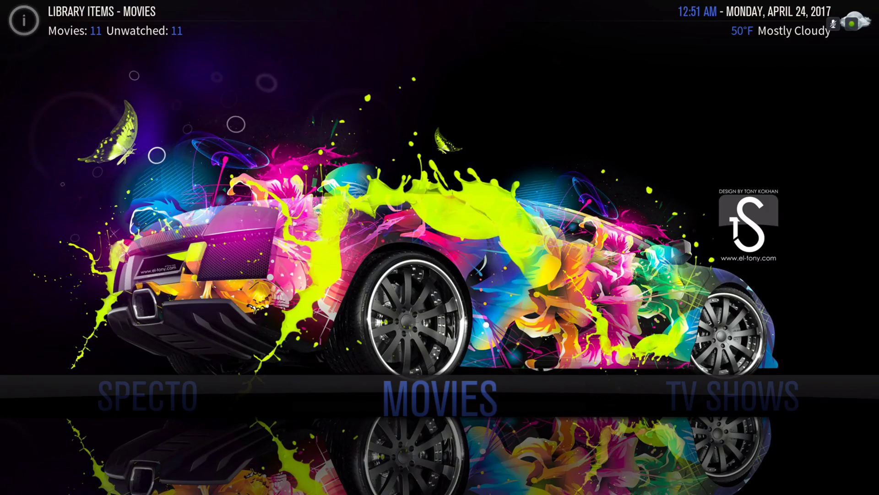
key(Right)
key(Right)
key(Left)
key(Left)
key(Left)
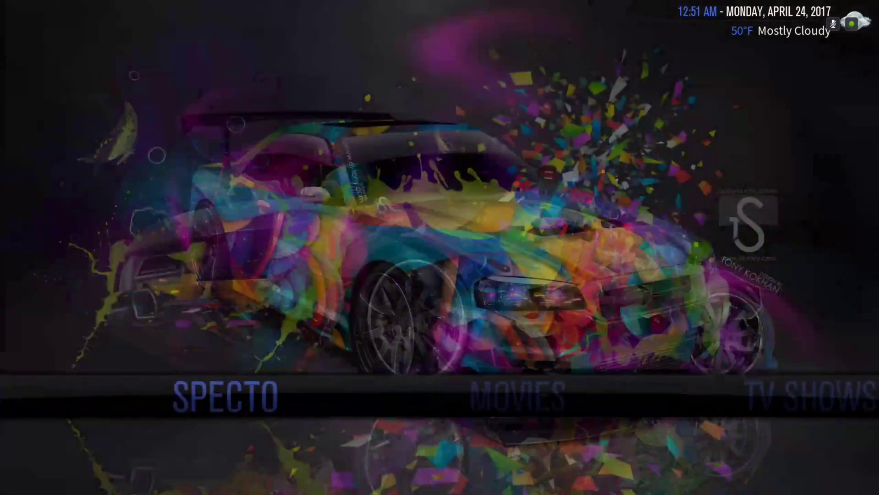
key(Left)
key(Left)
key(Left)
key(Left)
key(Left)
key(Left)
key(Left)
key(Left)
key(Left)
key(Left)
key(Left)
key(Left)
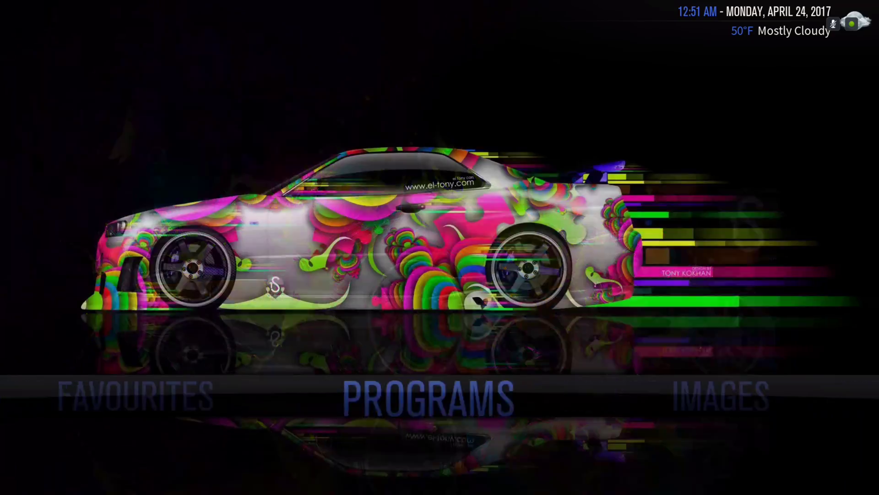
key(Left)
key(Left)
key(Left)
key(Left)
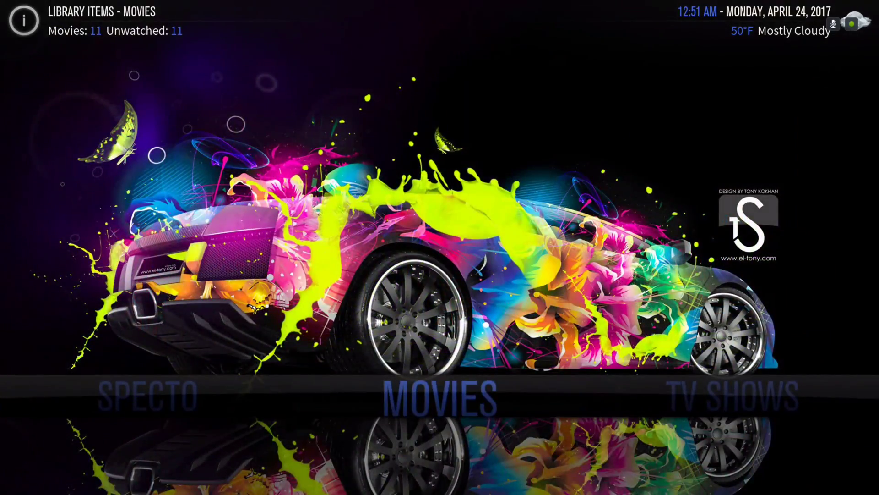
key(Left)
key(Left)
key(Left)
key(Left)
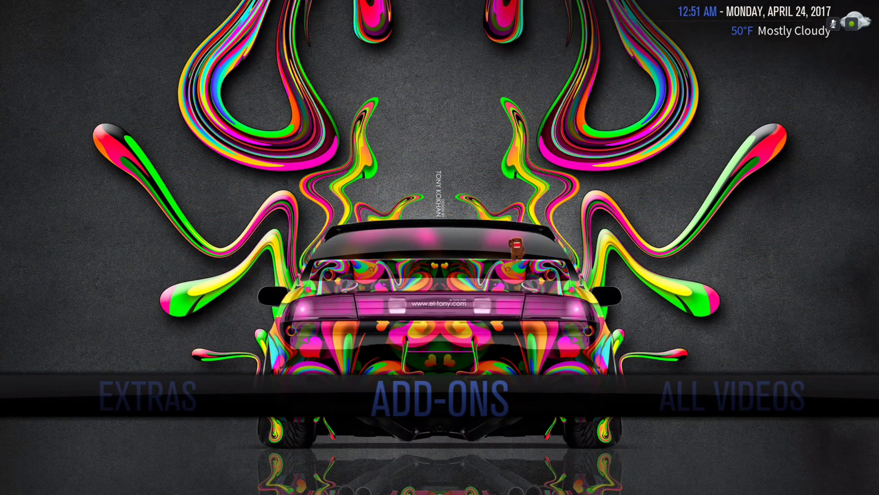
key(Left)
key(Left)
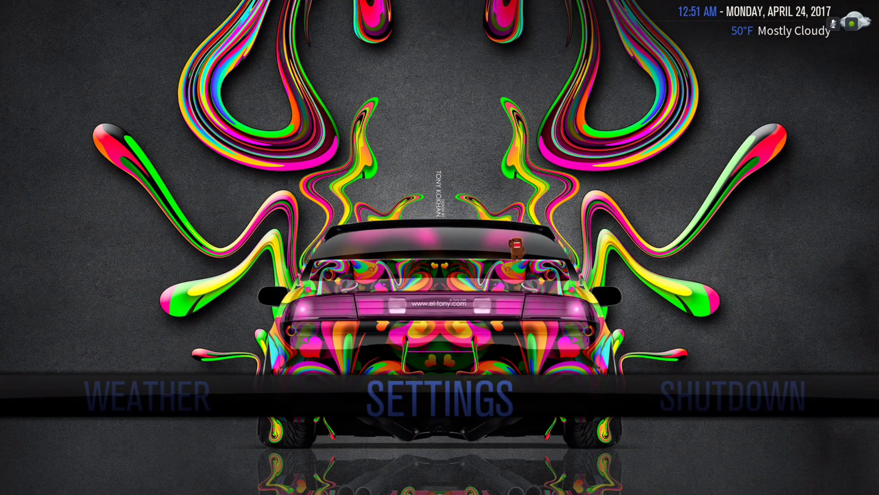
key(Return)
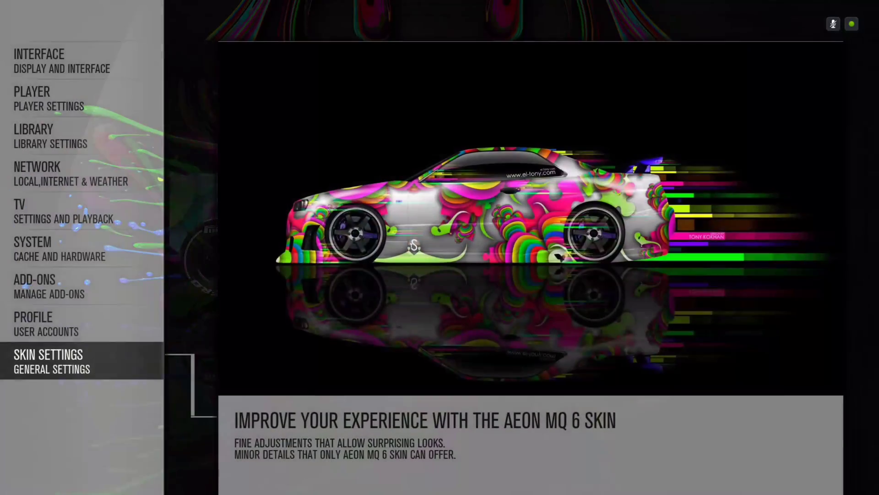
Go to Interface > Configure skin and open Main Menu's Customize main menu
key(Up)
key(Up)
key(Up)
key(Up)
key(Up)
key(Up)
key(Up)
key(Up)
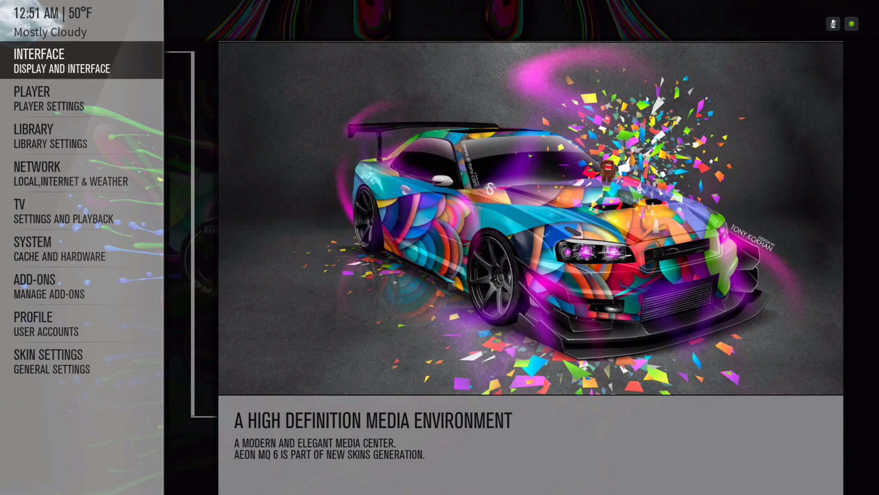
key(Return)
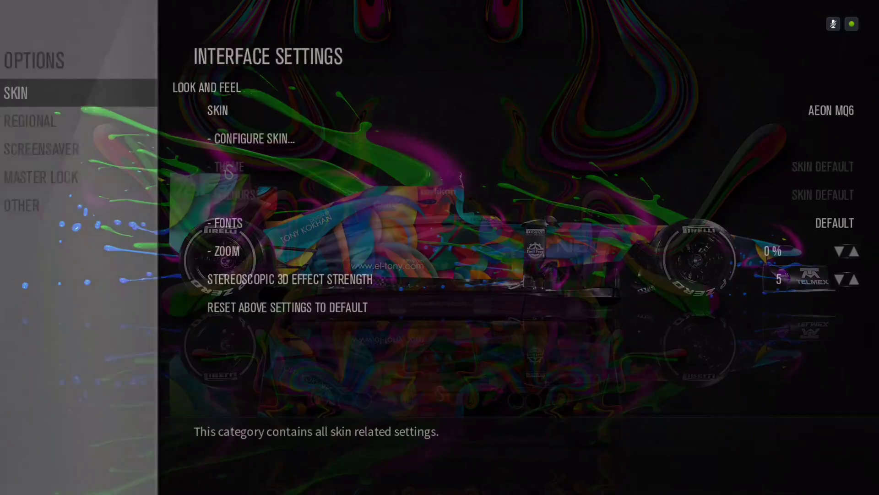
key(Down)
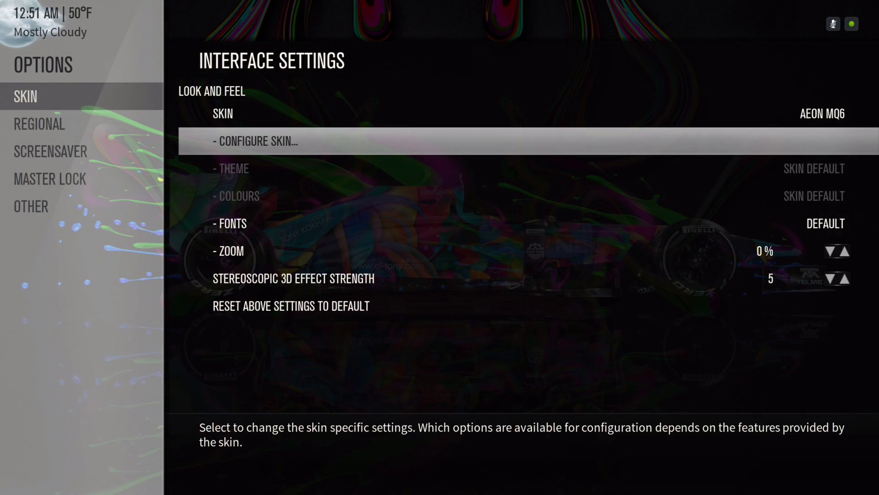
key(Return)
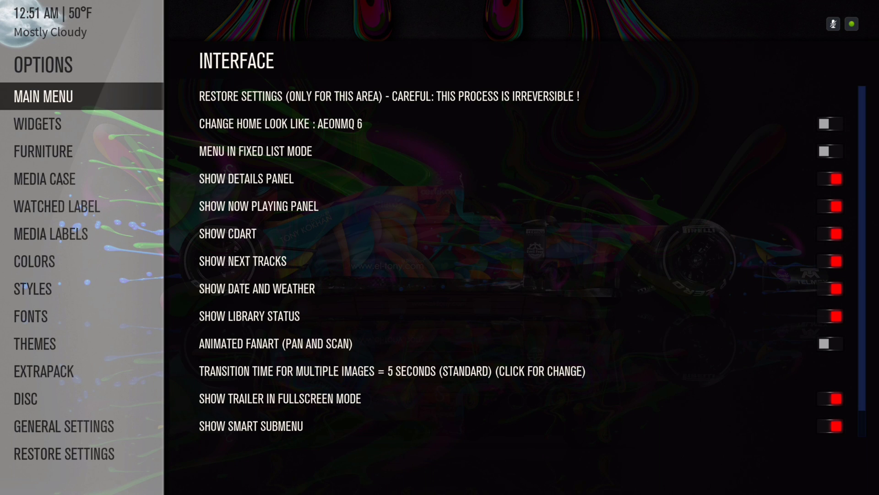
key(Right)
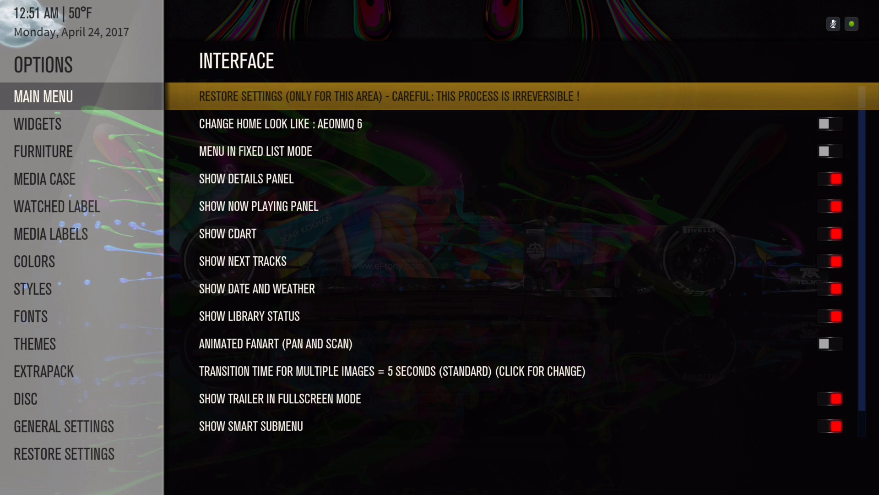
key(Up)
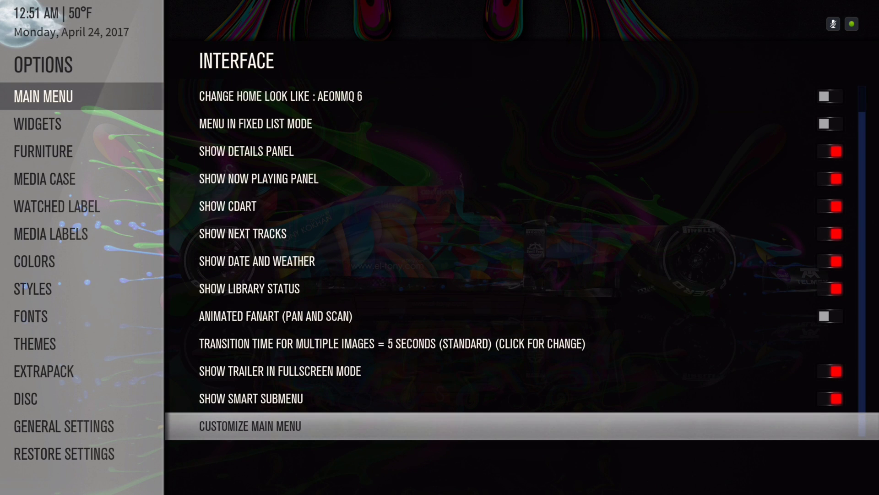
key(Return)
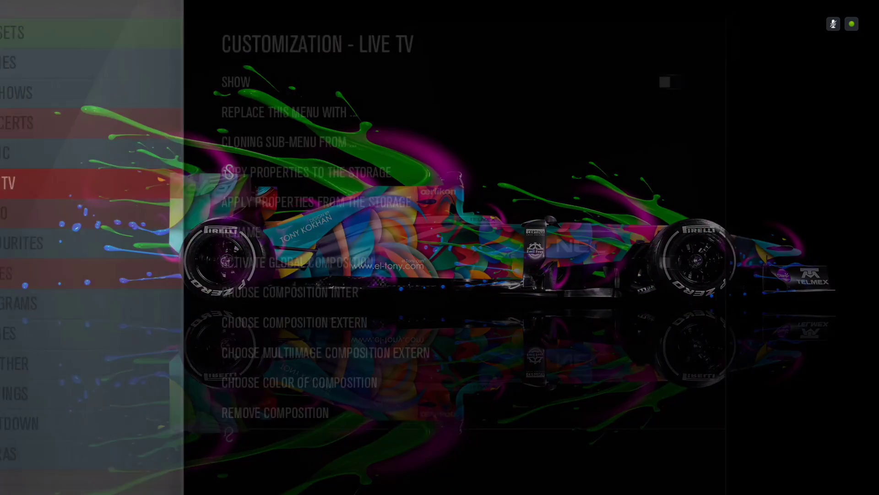
Select the last EMPTY slot in the main-menu item list
key(Down)
key(Down)
key(Down)
key(Down)
key(Down)
key(Down)
key(Down)
key(Down)
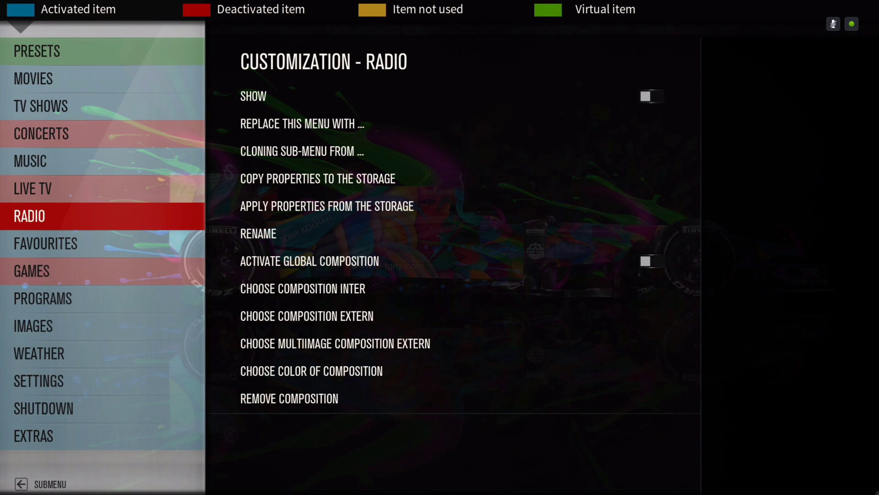
key(Down)
key(Down)
key(Down)
key(Down)
key(Down)
key(Down)
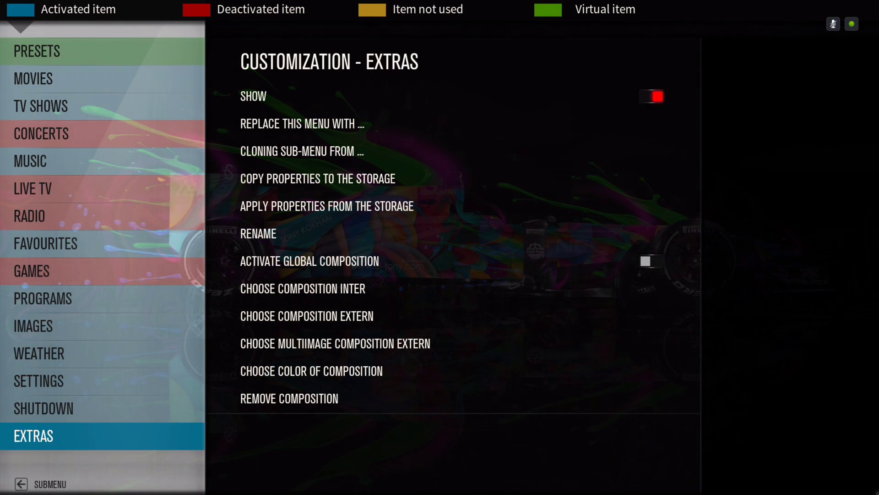
key(Down)
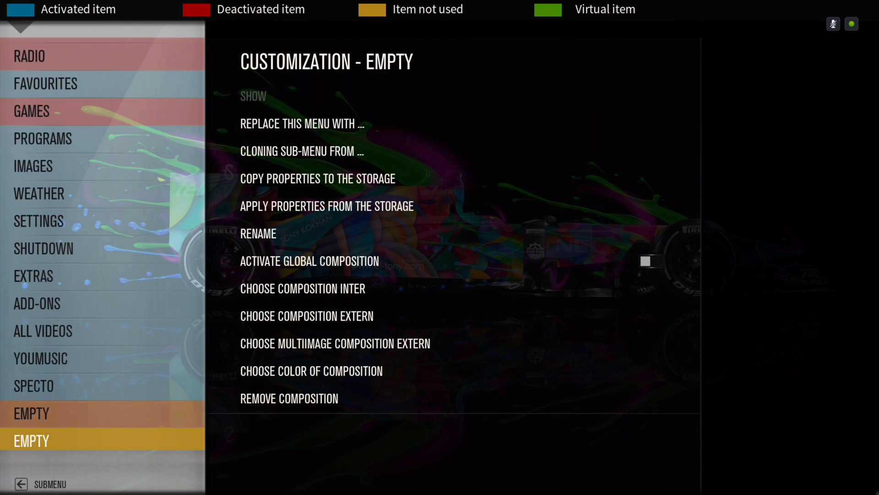
key(Down)
key(Up)
key(Up)
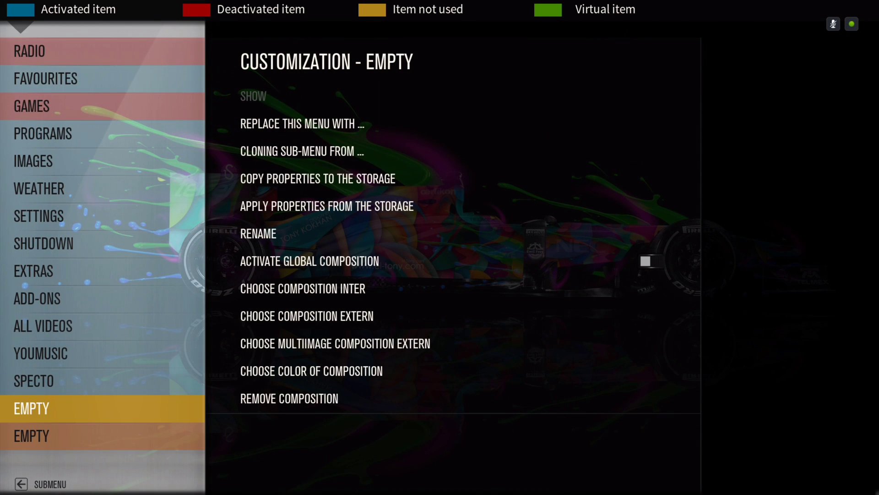
Open Replace this menu with... and highlight Choose video add-on
key(Right)
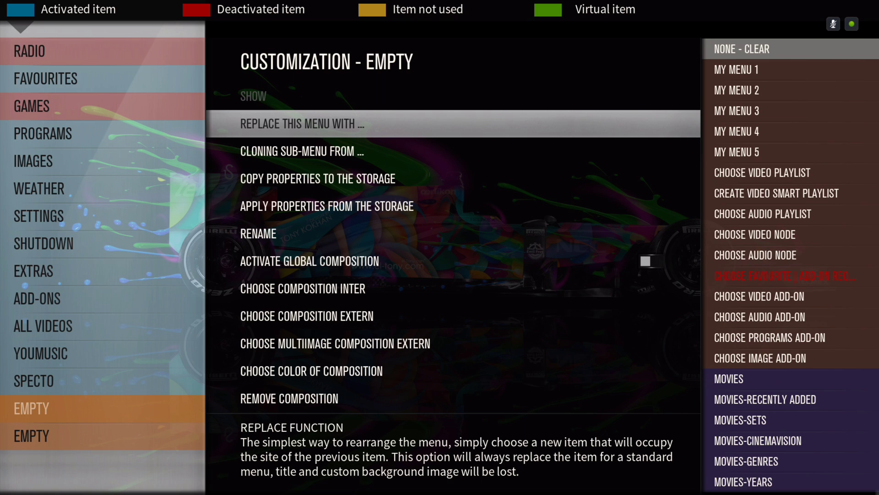
key(Right)
key(Down)
key(Down)
key(Down)
key(Down)
key(Down)
key(Down)
key(Down)
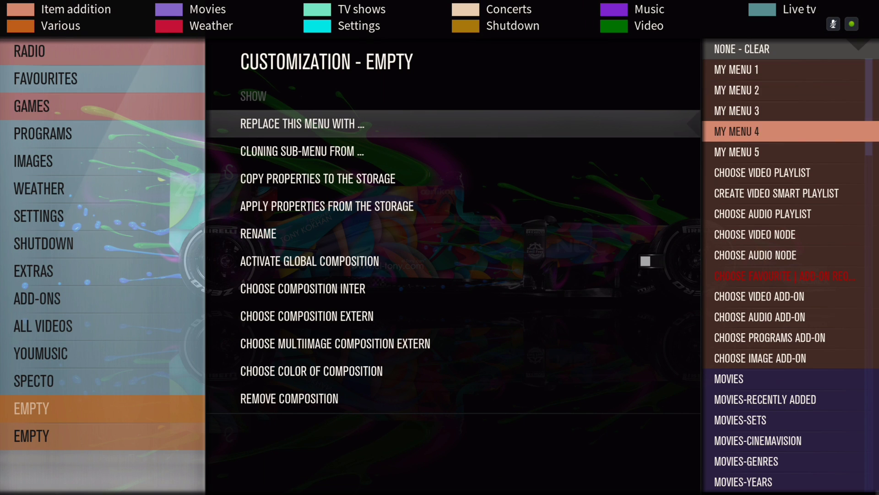
key(Down)
key(Down)
key(Down)
key(Down)
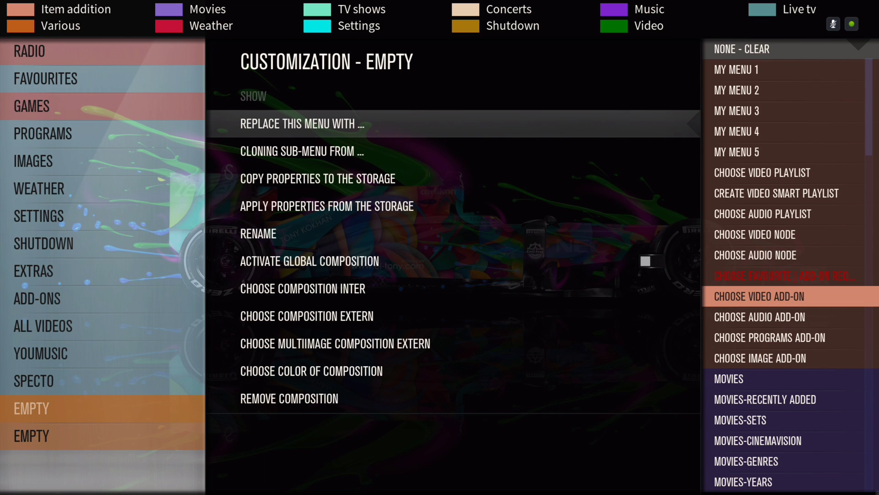
key(Up)
key(Down)
Open the Video Add-ons picker and pick BOB from Zen, Metalliq, Bob and Exodus
key(Return)
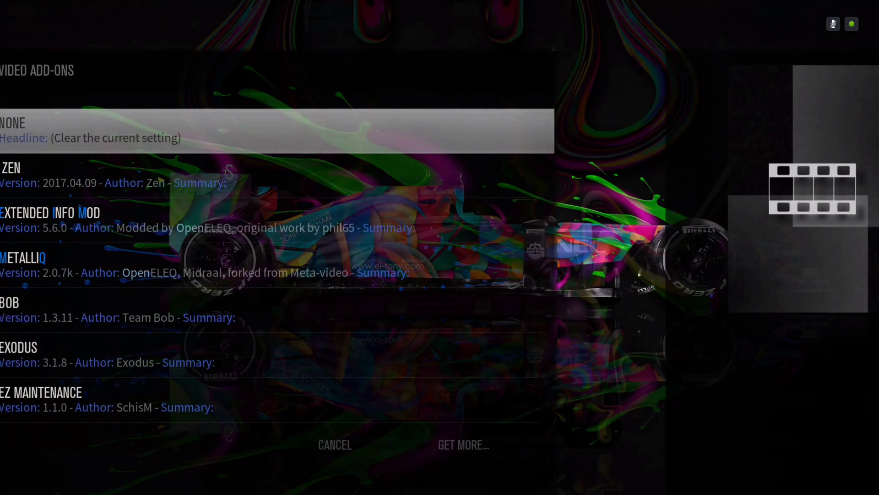
key(Down)
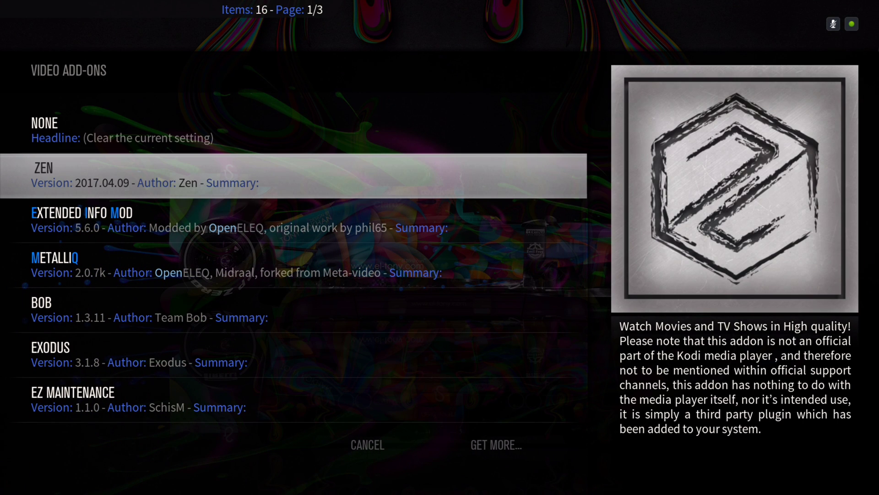
key(Down)
key(Down)
key(Down)
key(Down)
key(Down)
key(Down)
key(Down)
key(Down)
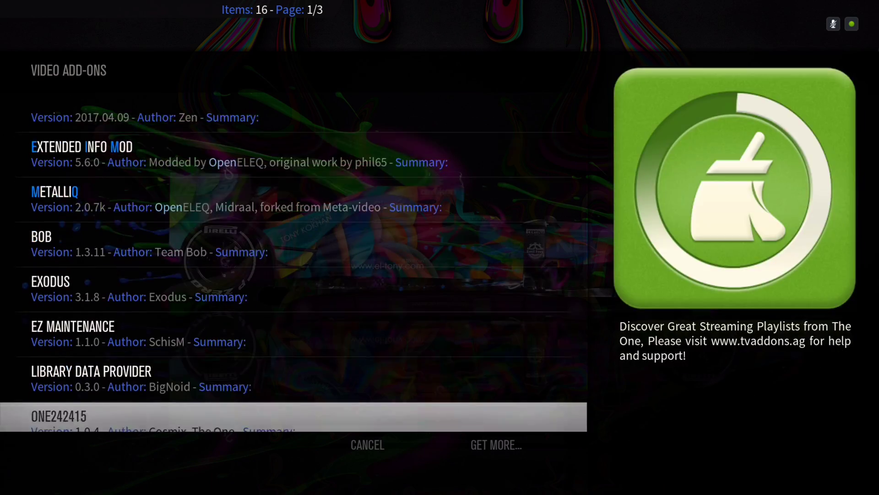
key(Up)
key(Up)
key(Up)
key(Up)
key(Up)
key(Up)
key(Up)
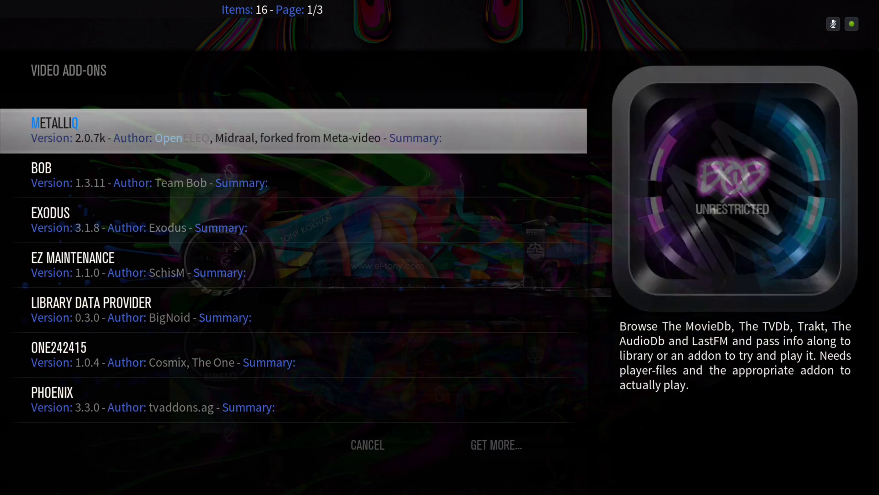
key(Down)
key(Down)
key(Escape)
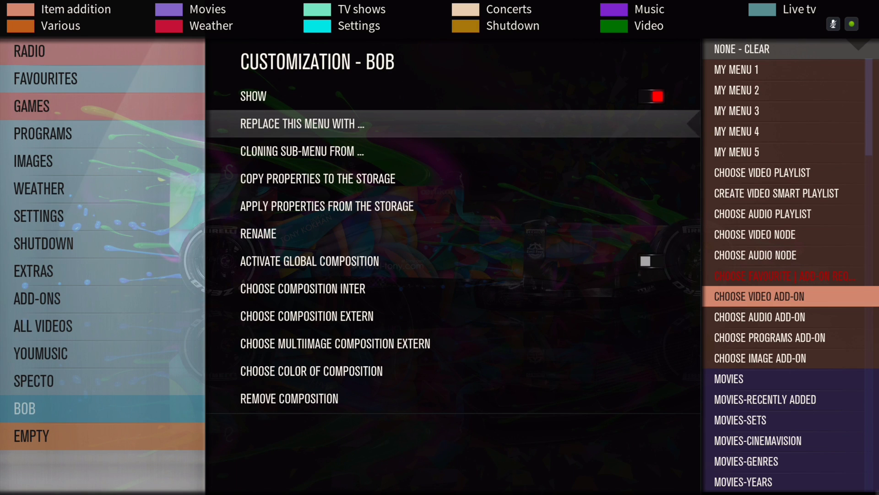
Back out of the replacement options to the new BOB menu item
key(Down)
key(Down)
key(Up)
key(Up)
key(Left)
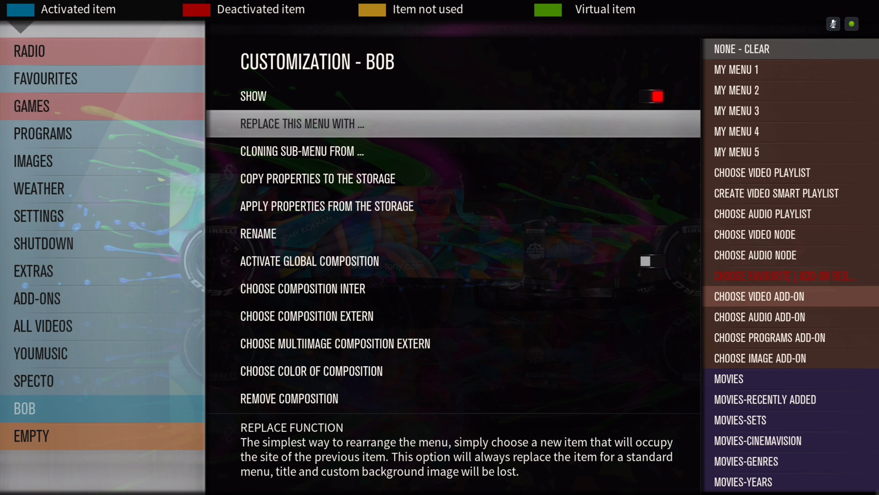
key(Left)
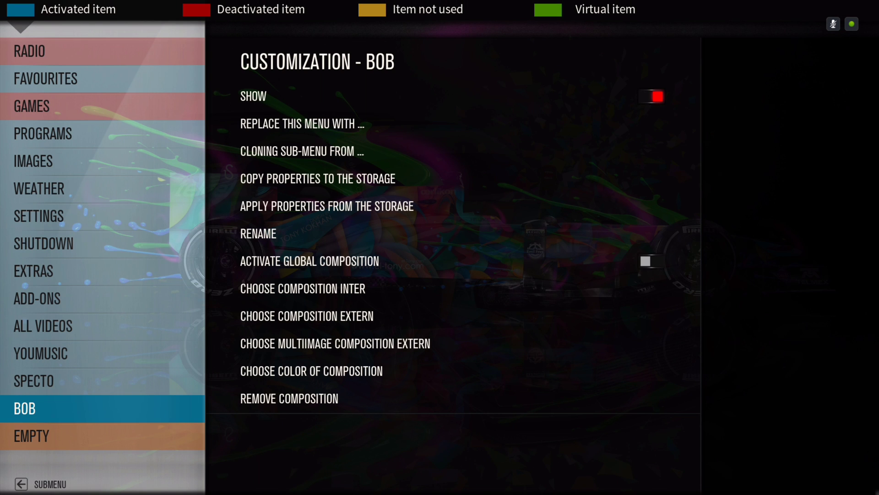